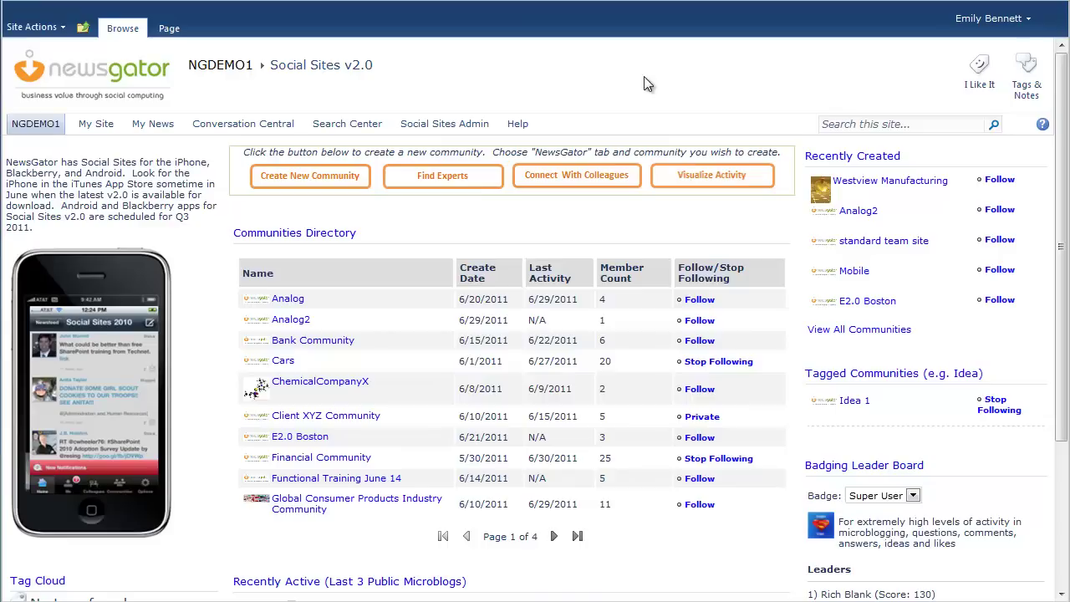
Open the new community form and review the Collaboration site templates, selecting Document Workspace.
left_click(303, 177)
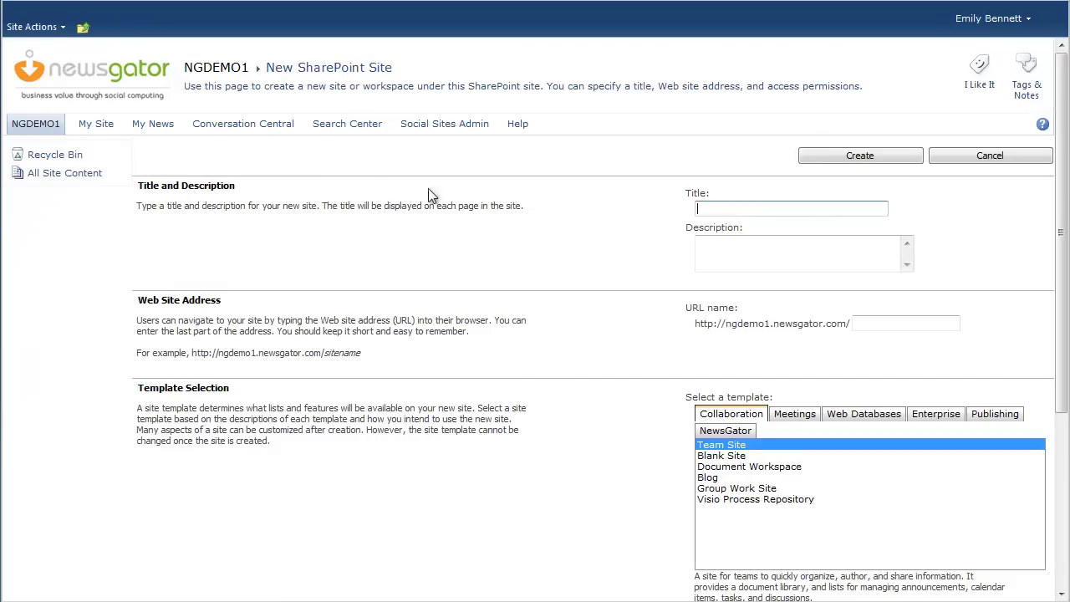
scroll(466, 200, "down", 2)
scroll(466, 201, "down", 2)
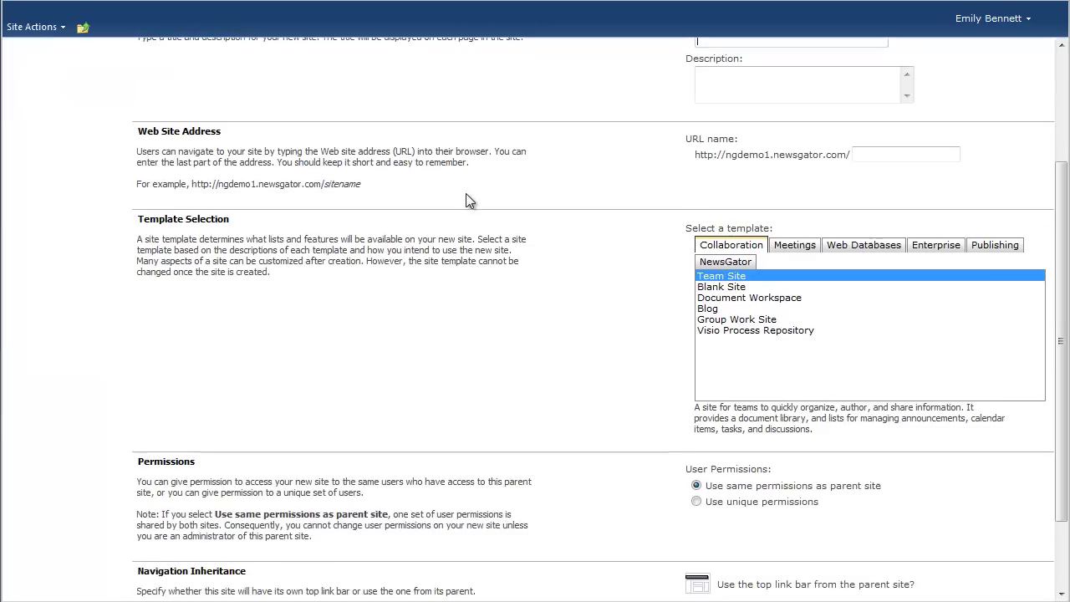
scroll(465, 201, "down", 2)
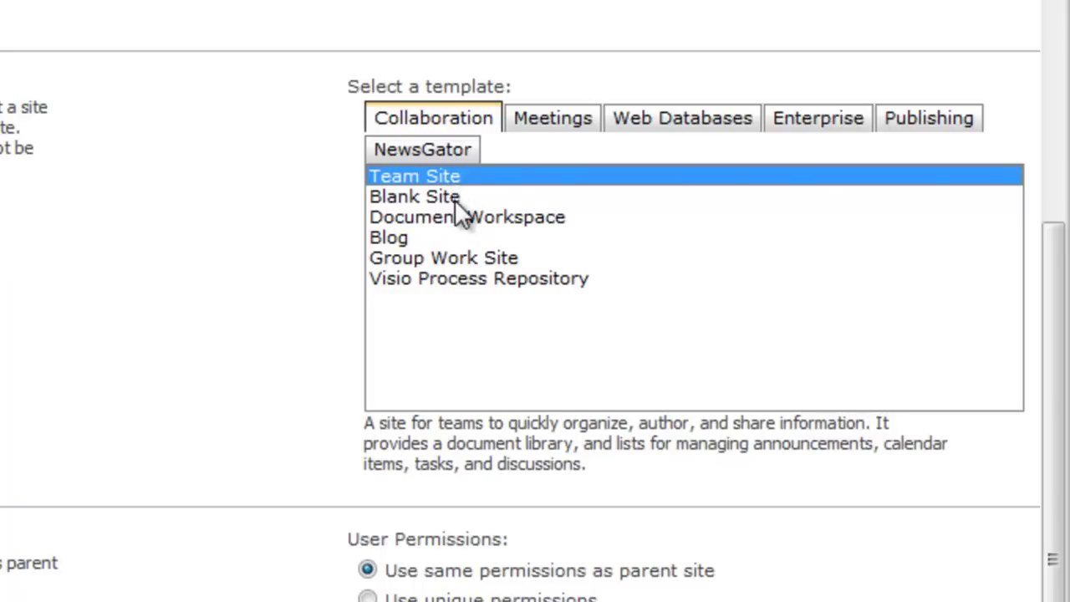
left_click(457, 218)
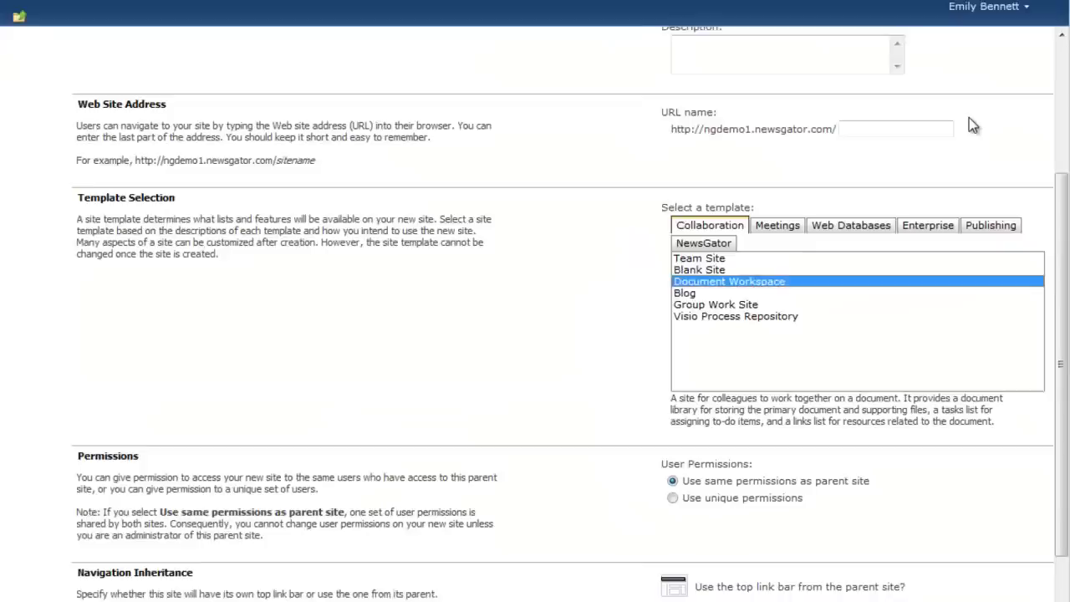
Go to the personal My Site page and open the Help and Feedback community from My Communities.
left_click(985, 6)
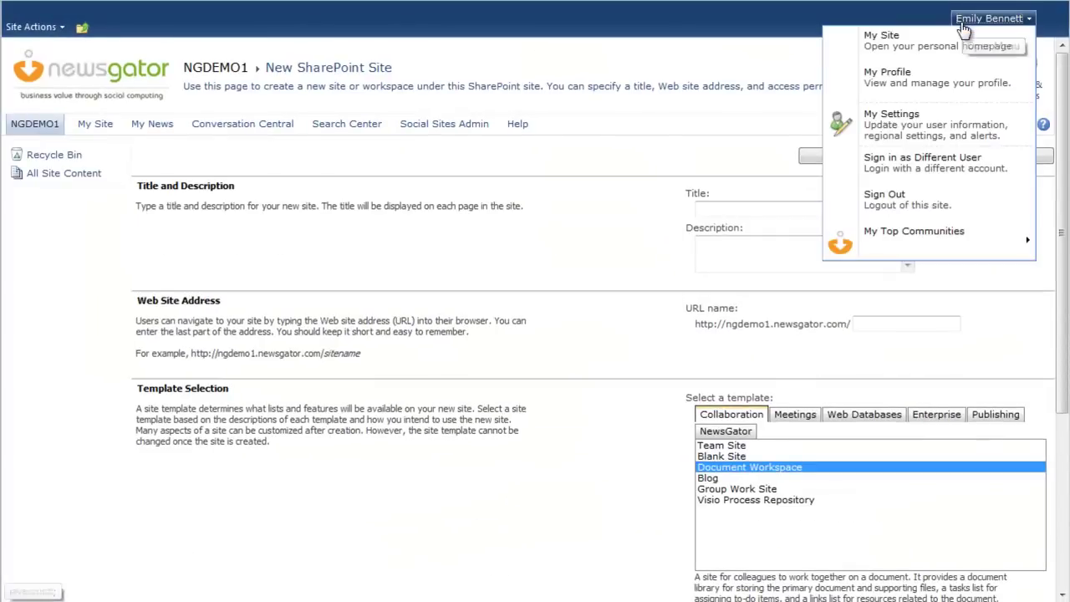
left_click(951, 42)
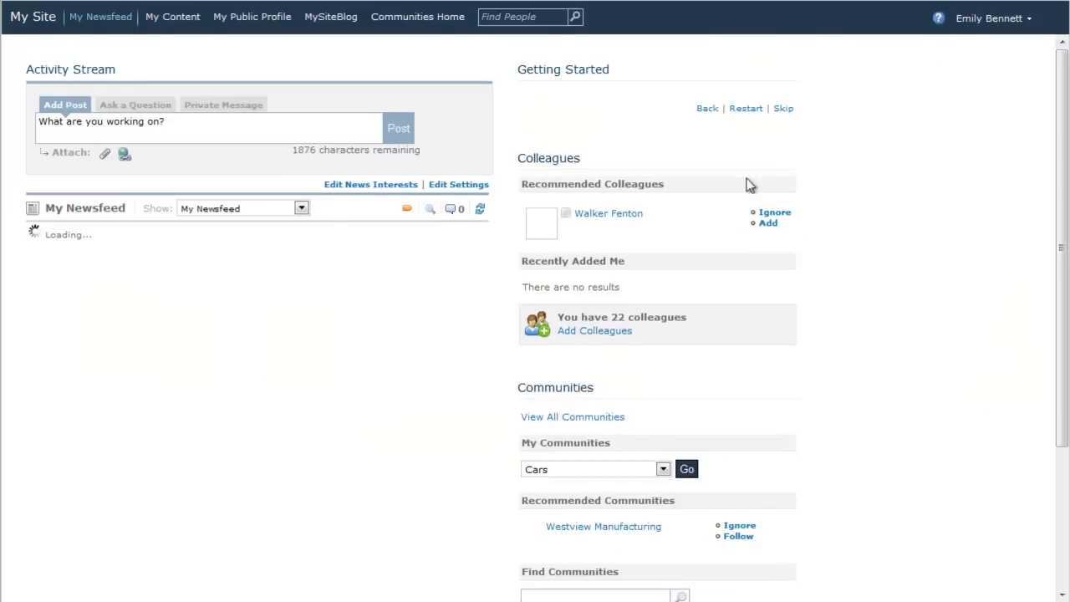
scroll(693, 280, "down", 1)
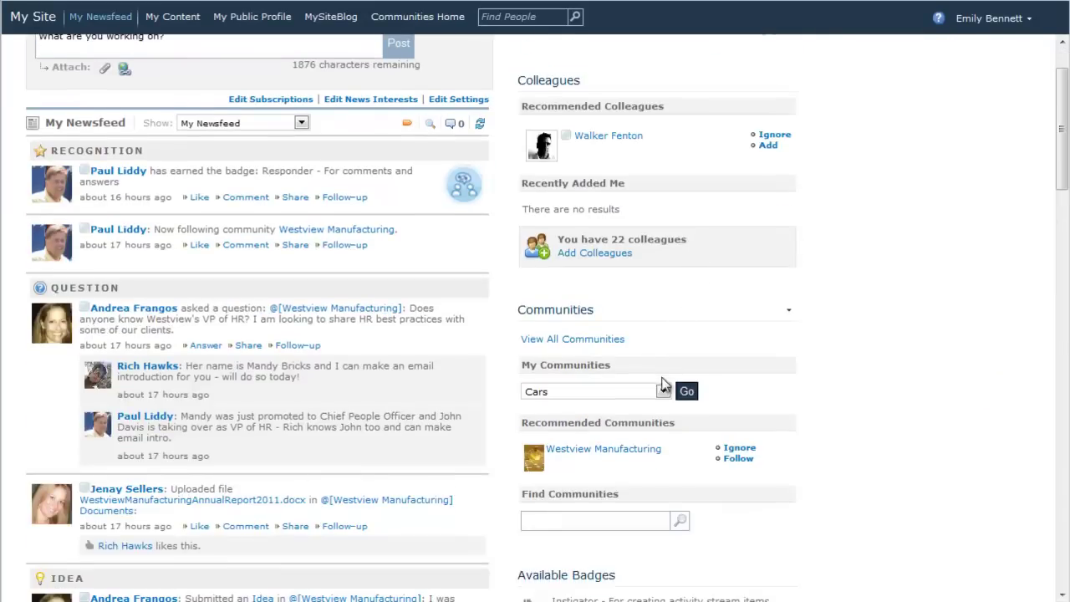
left_click(662, 391)
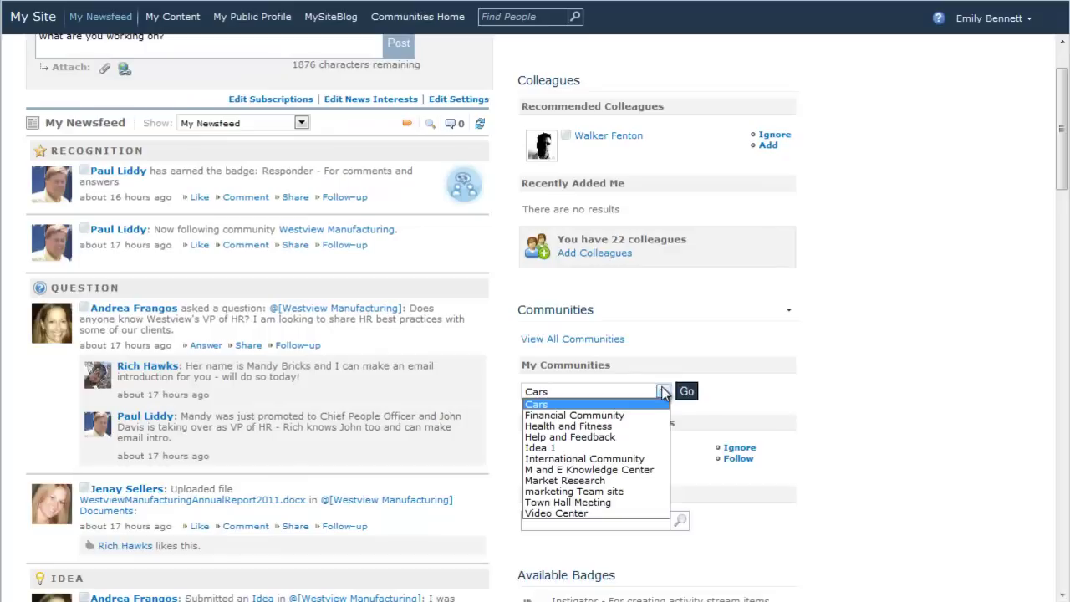
left_click(637, 438)
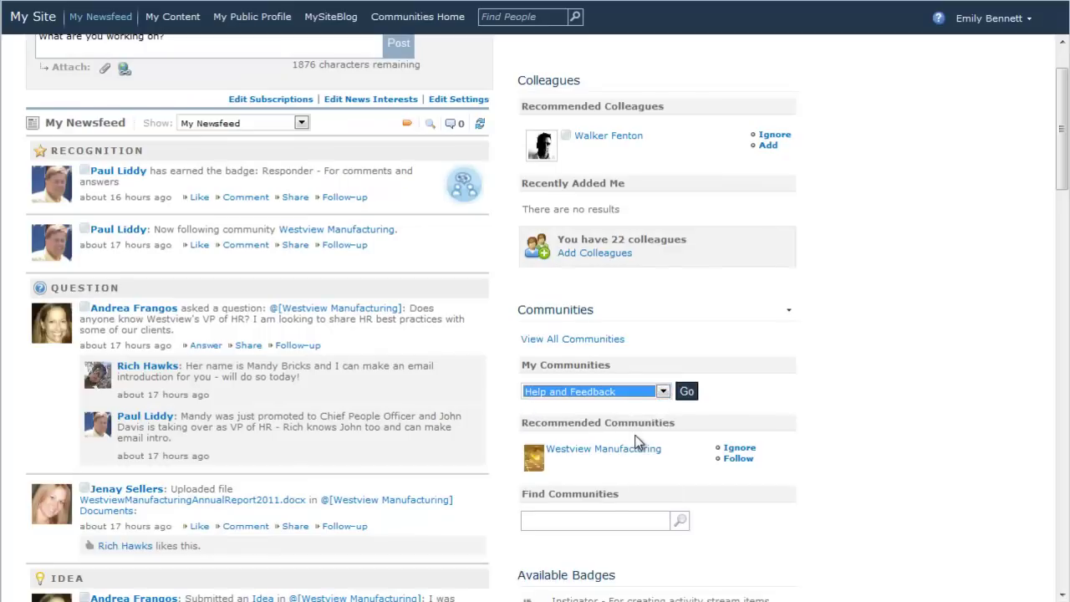
left_click(686, 393)
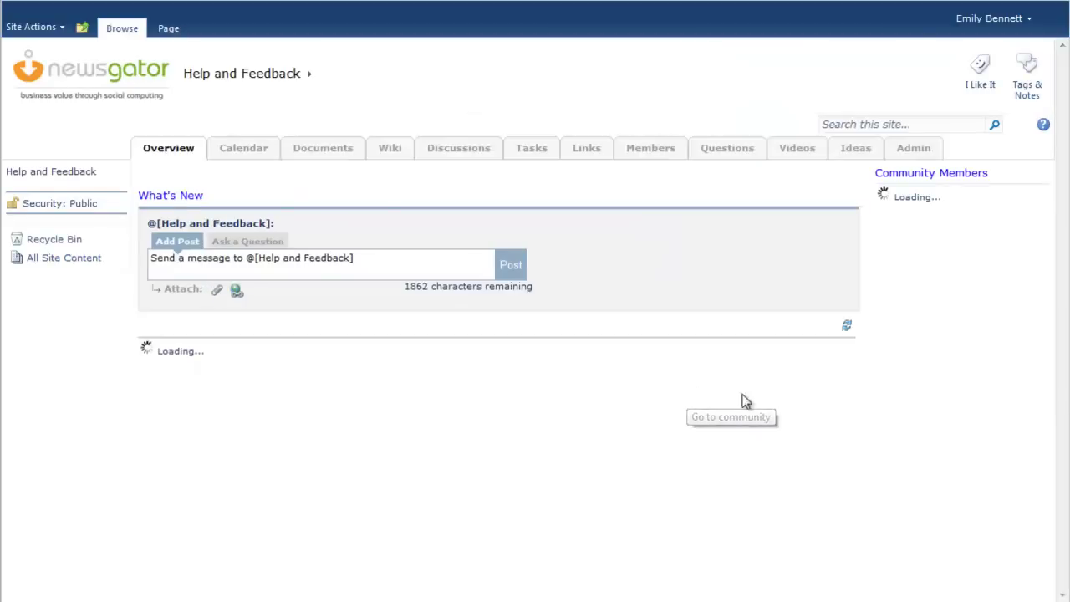
Review the Help and Feedback community's classification and interest tags from its administration page, then close them.
left_click(915, 150)
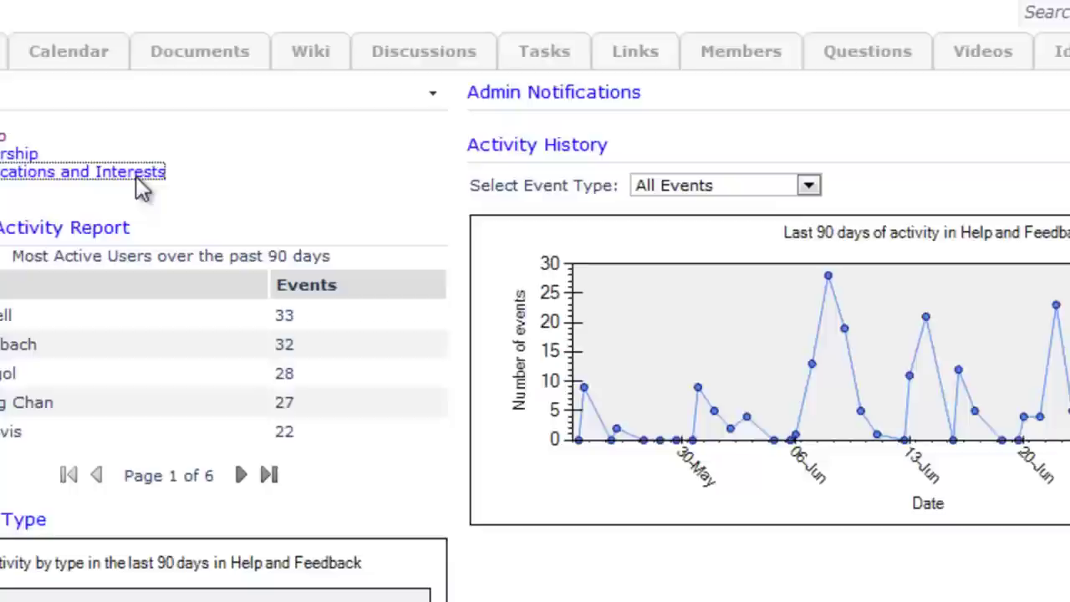
left_click(401, 194)
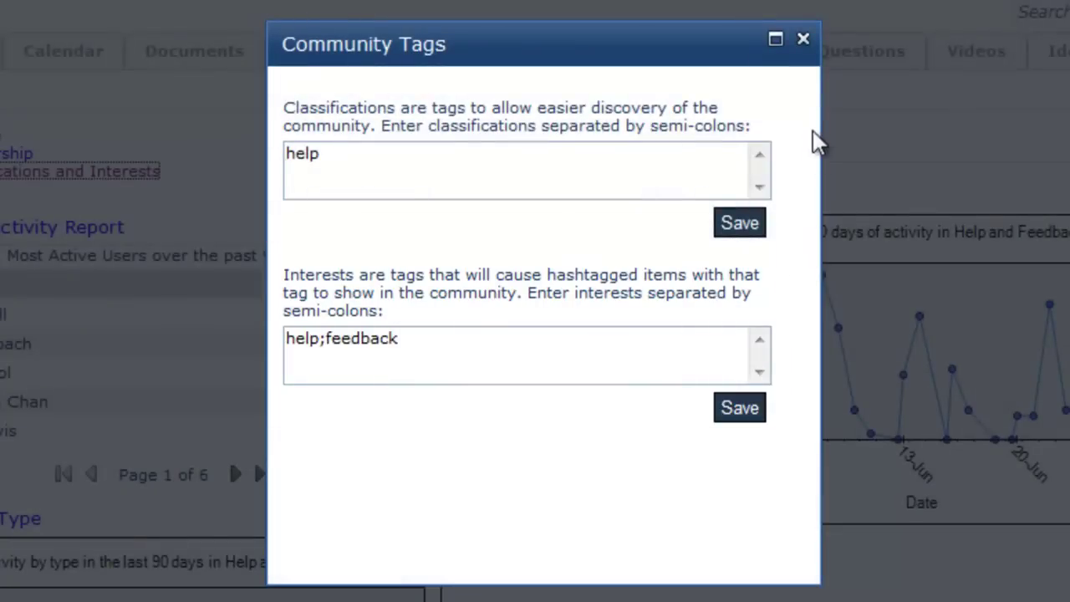
left_click(803, 39)
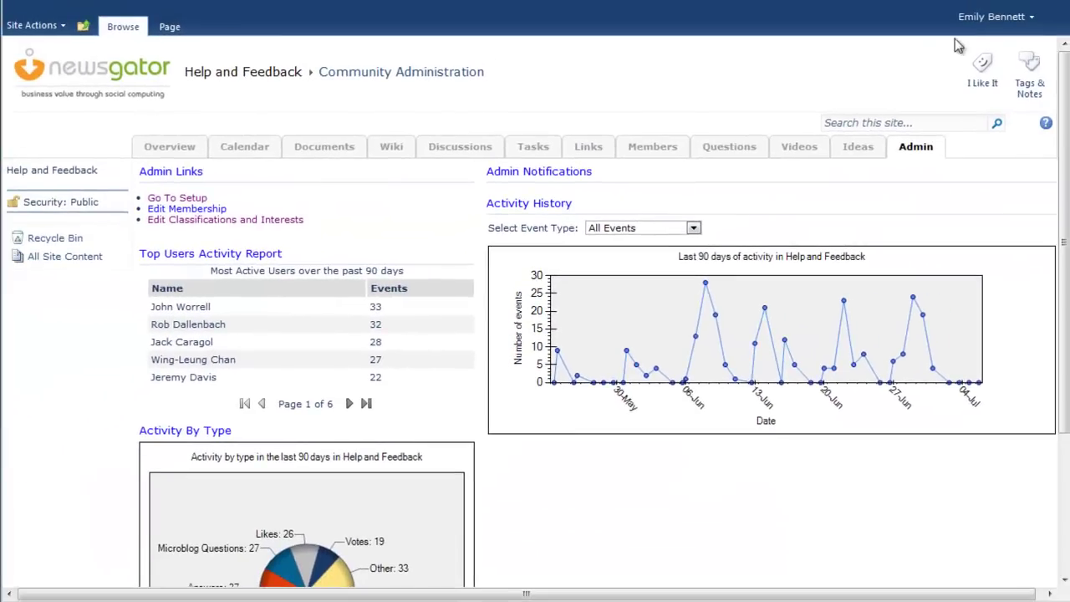
Switch to Outlook and send the message "Sending a test microblog with email" to the microblog address.
left_click(1018, 2)
left_click(1018, 3)
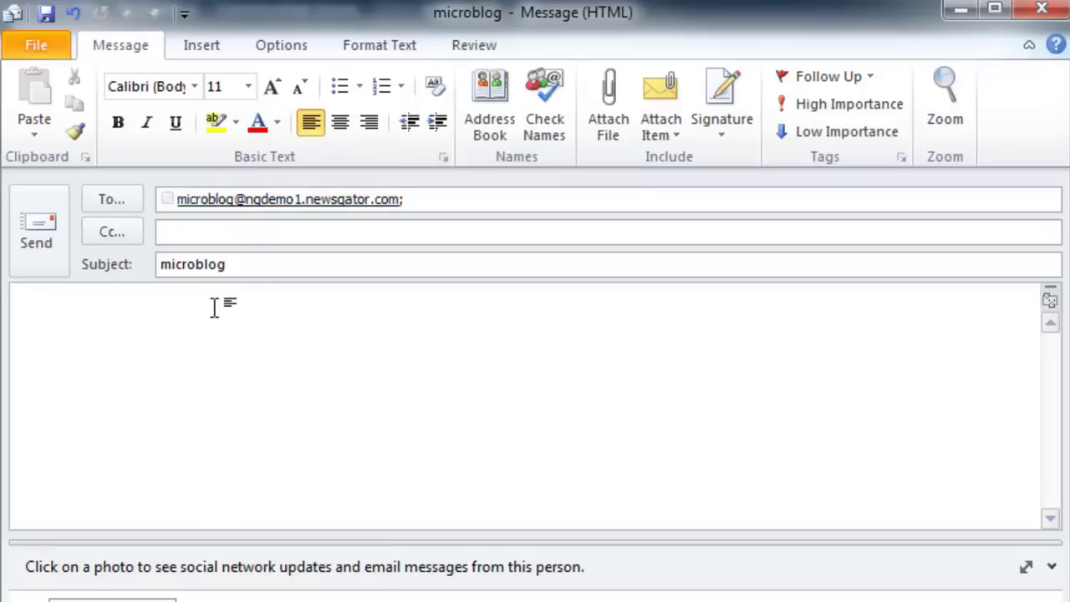
type("Sending a")
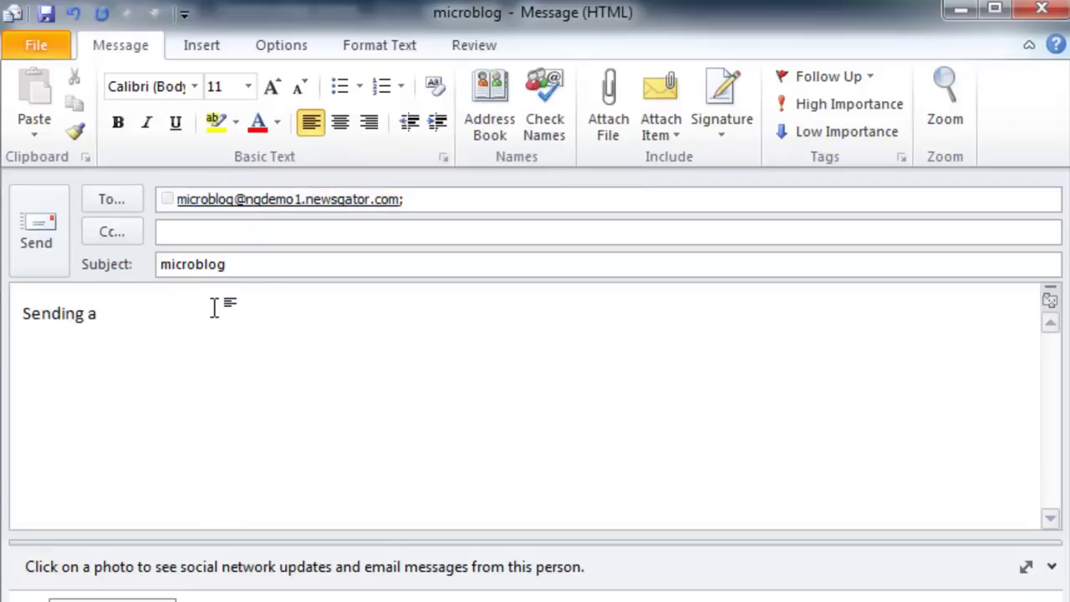
type(" test micro")
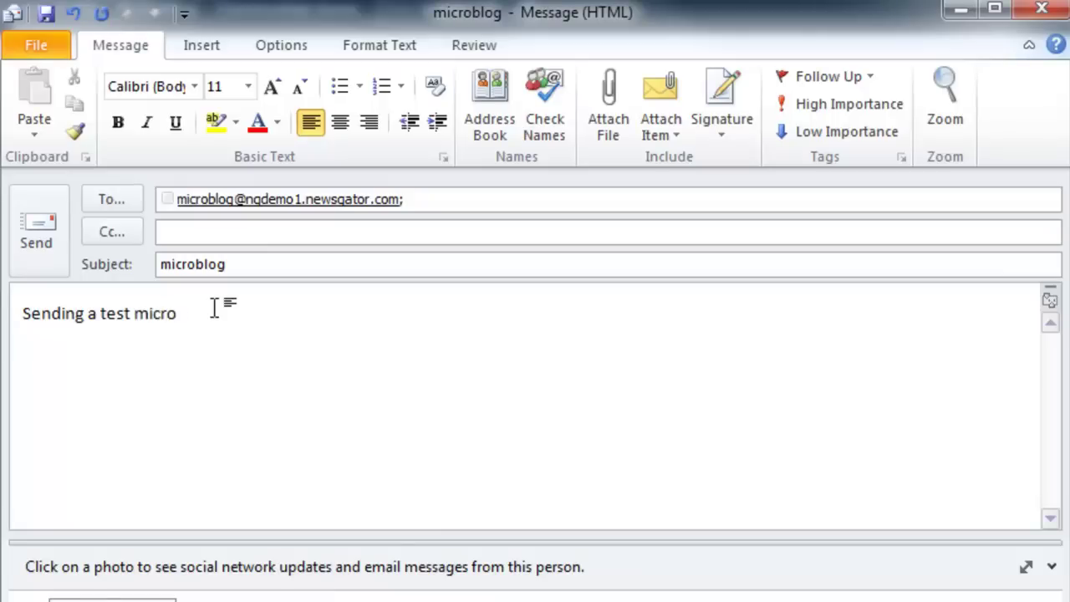
type("blog with email")
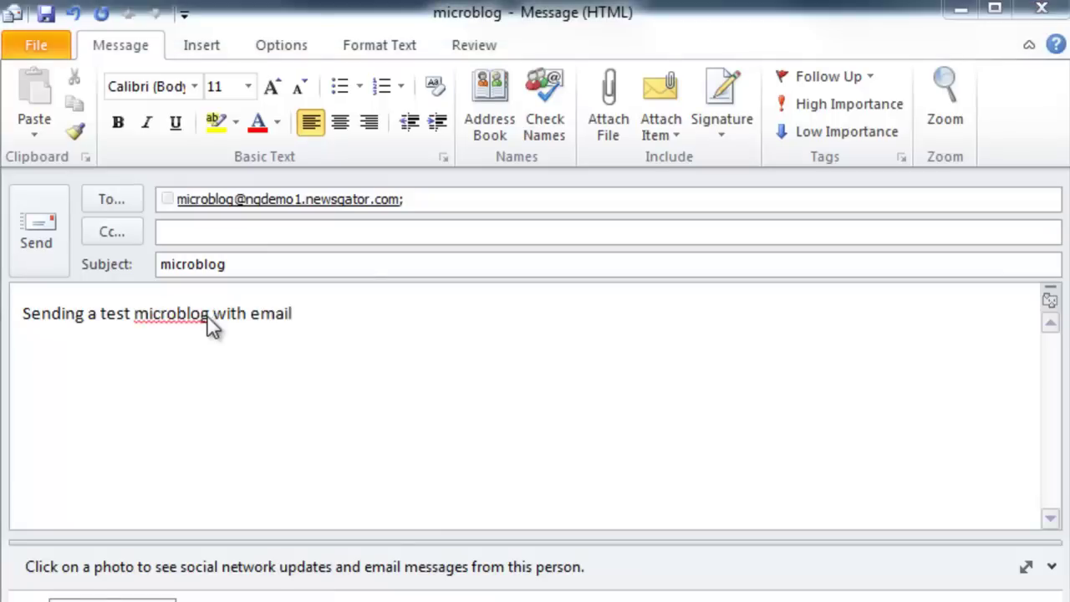
left_click(49, 227)
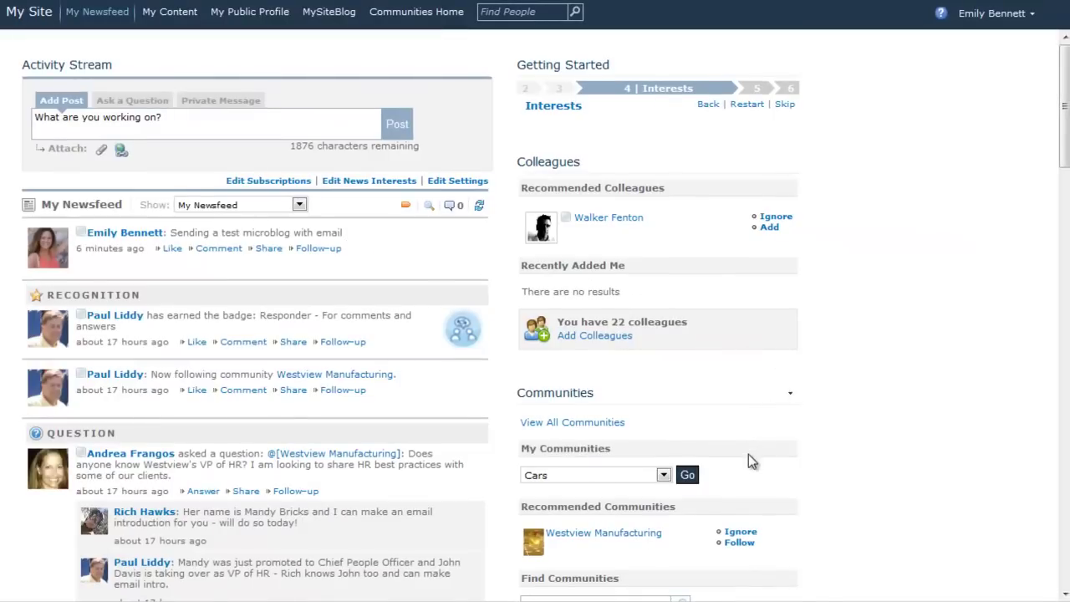
Open the Help and Feedback community from My Communities and go to its setup through Community Administration.
scroll(744, 457, "down", 5)
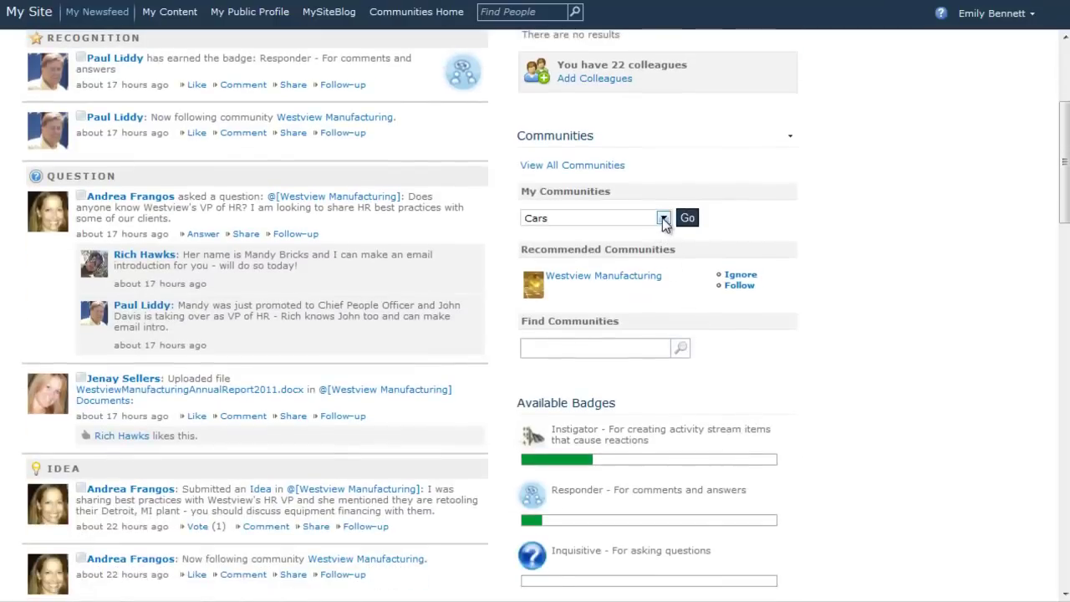
left_click(662, 218)
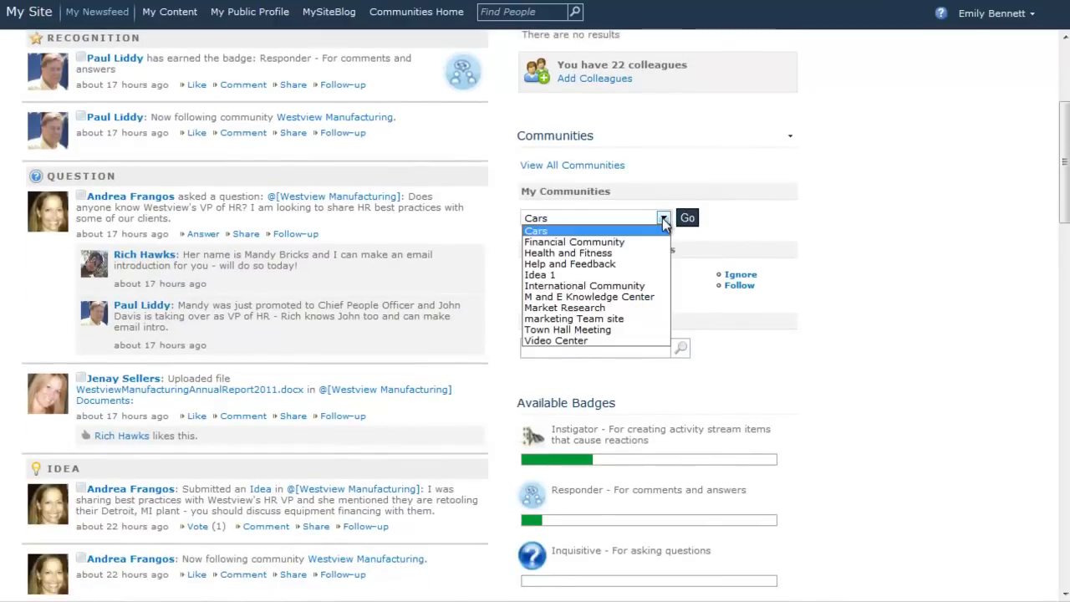
left_click(645, 263)
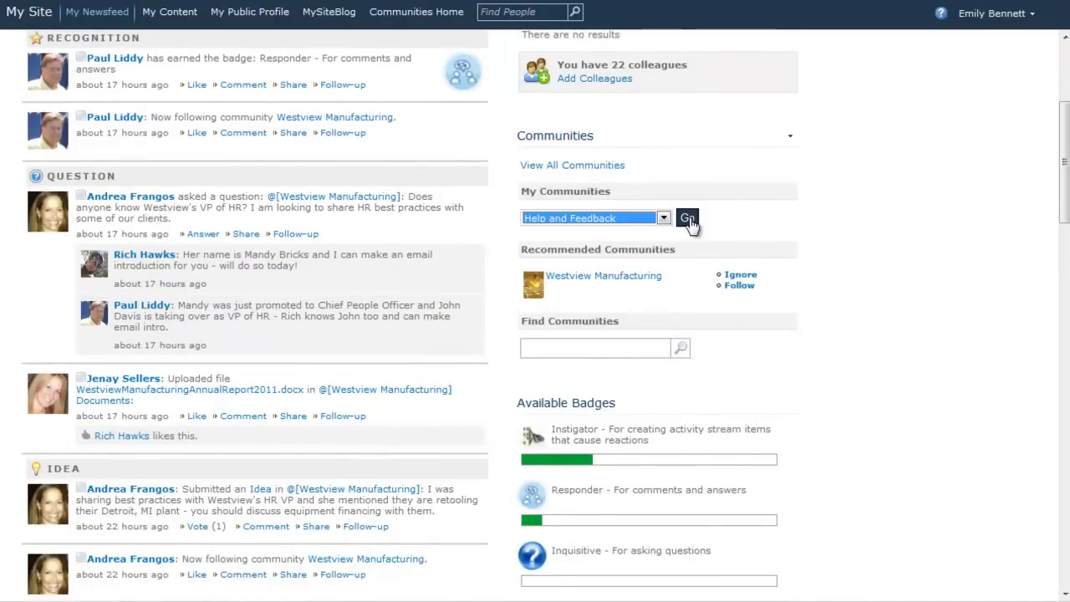
left_click(687, 218)
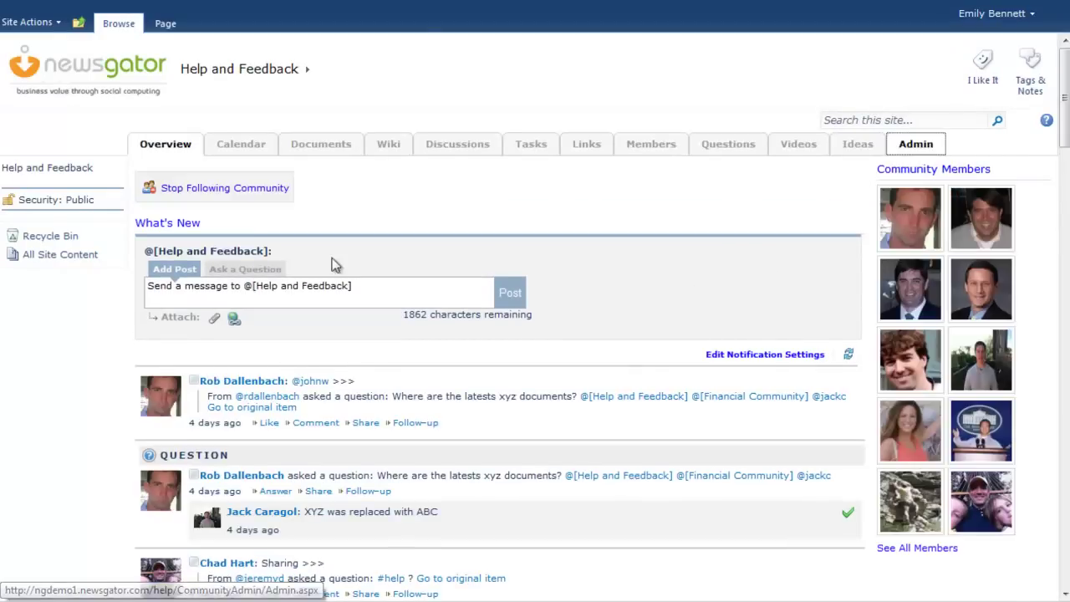
left_click(916, 145)
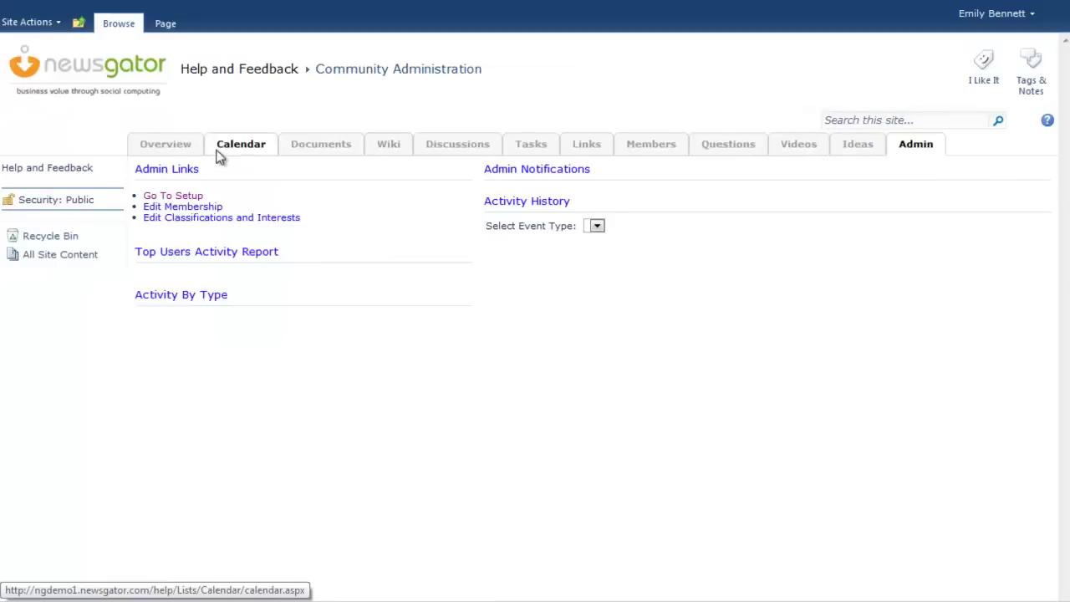
left_click(167, 198)
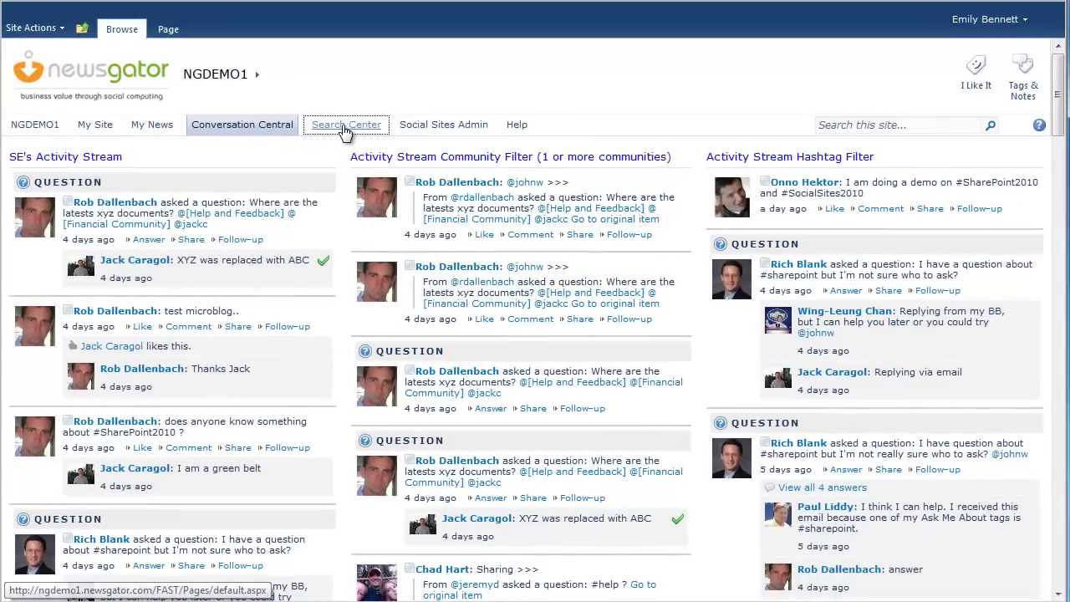
Search all sites for "accenture" in the Search Center and look through the activity stream results.
left_click(344, 127)
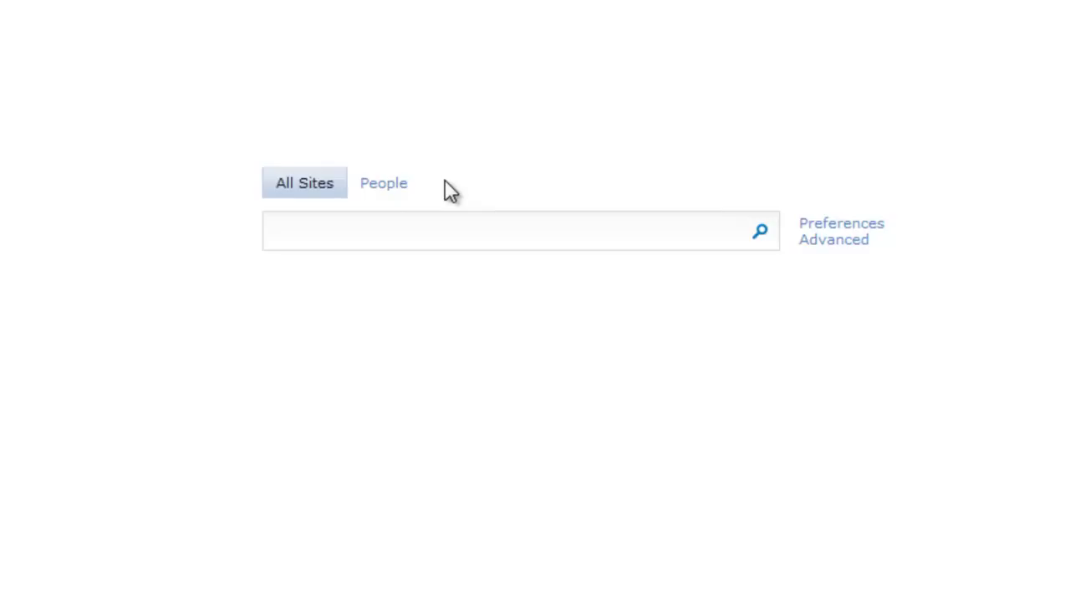
left_click(447, 227)
type("accenture")
left_click(763, 229)
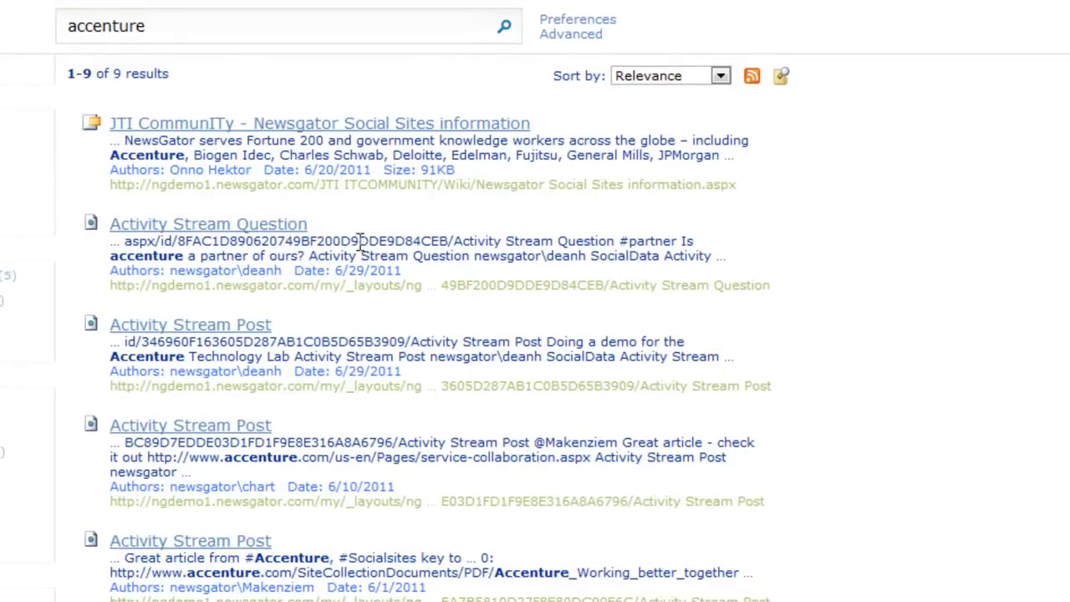
scroll(259, 316, "down", 3)
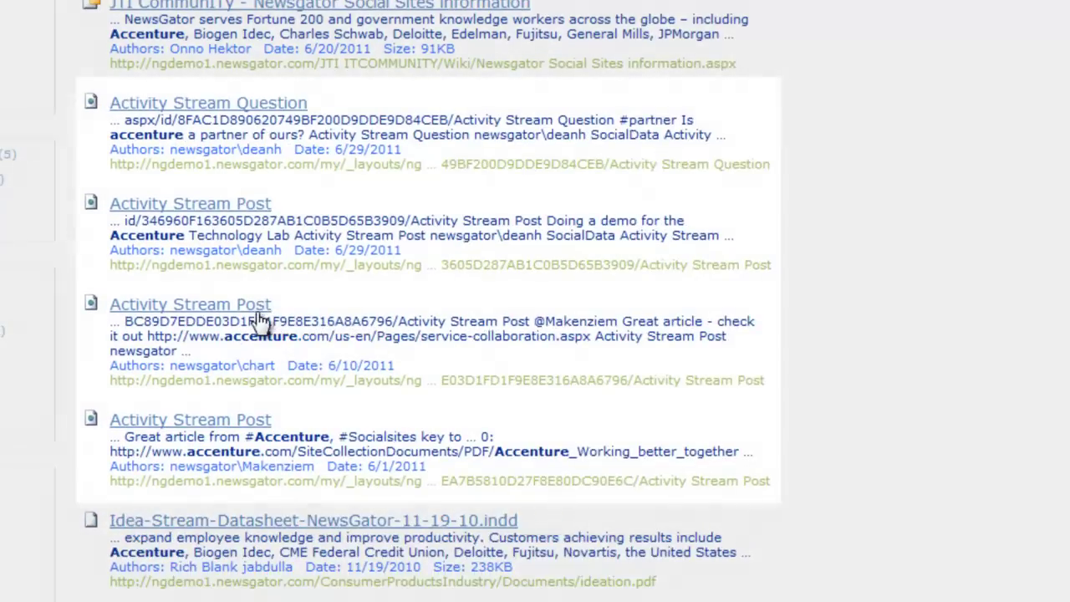